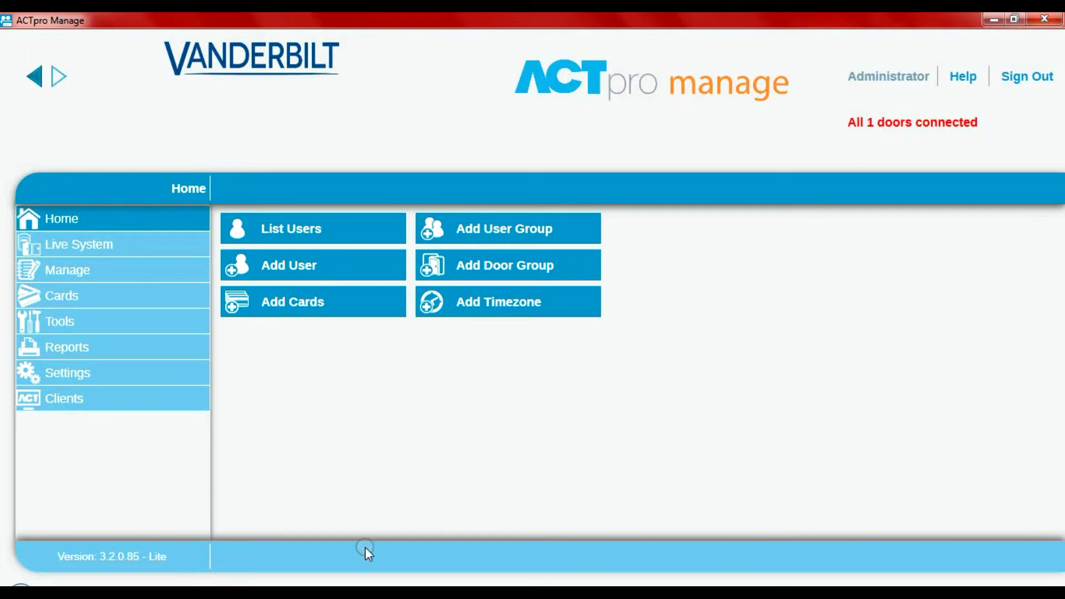
# - Switch to iVMS-4200 and open the Access Control settings in the online access controller's remote configuration
pyautogui.click(349, 584)
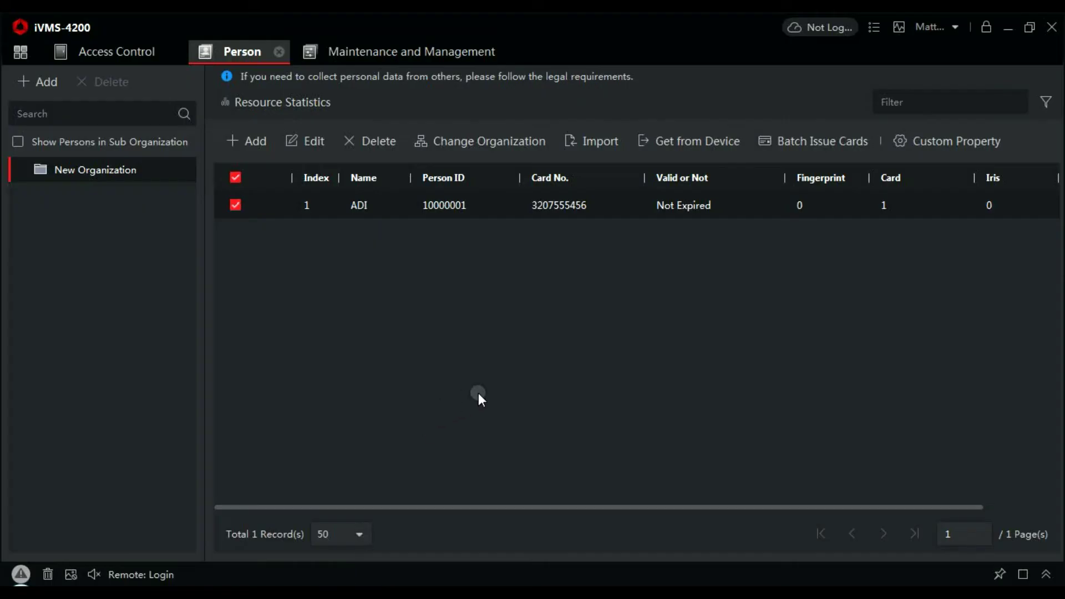
pyautogui.click(425, 55)
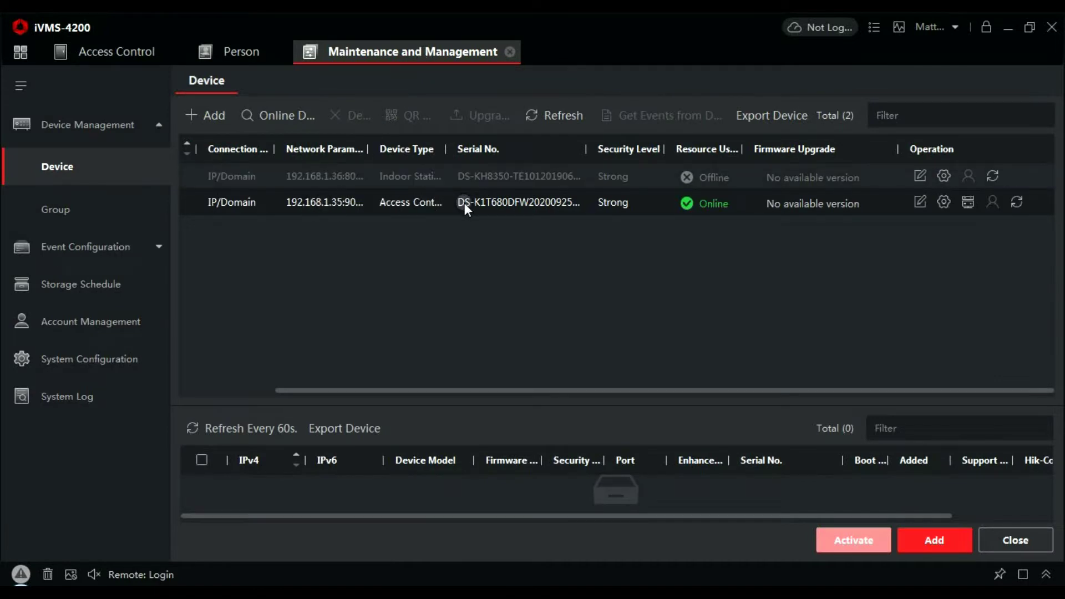
pyautogui.click(945, 203)
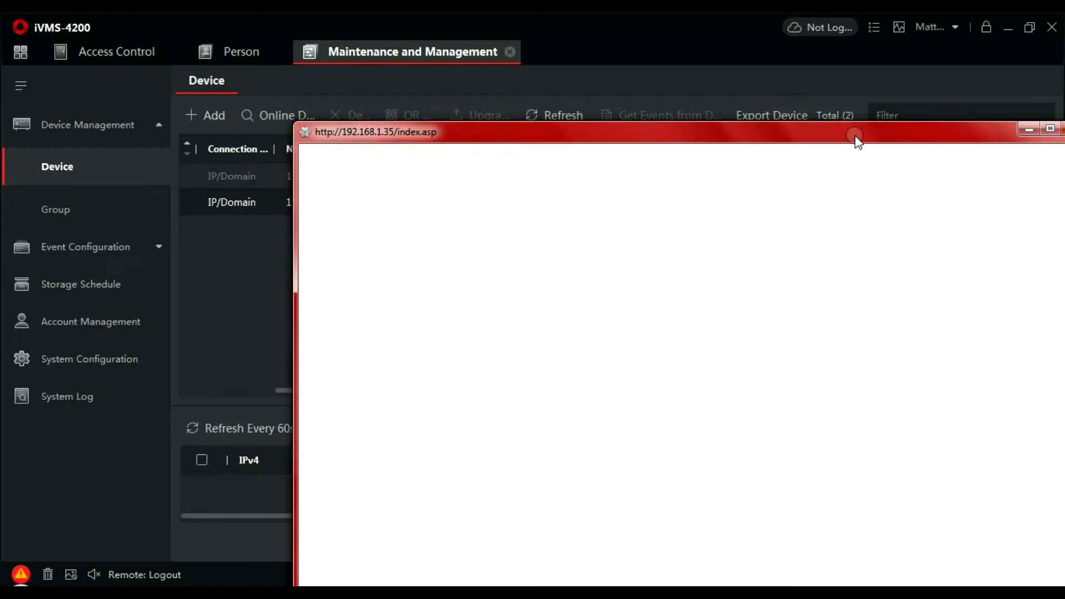
pyautogui.moveTo(856, 137); pyautogui.dragTo(756, 40)
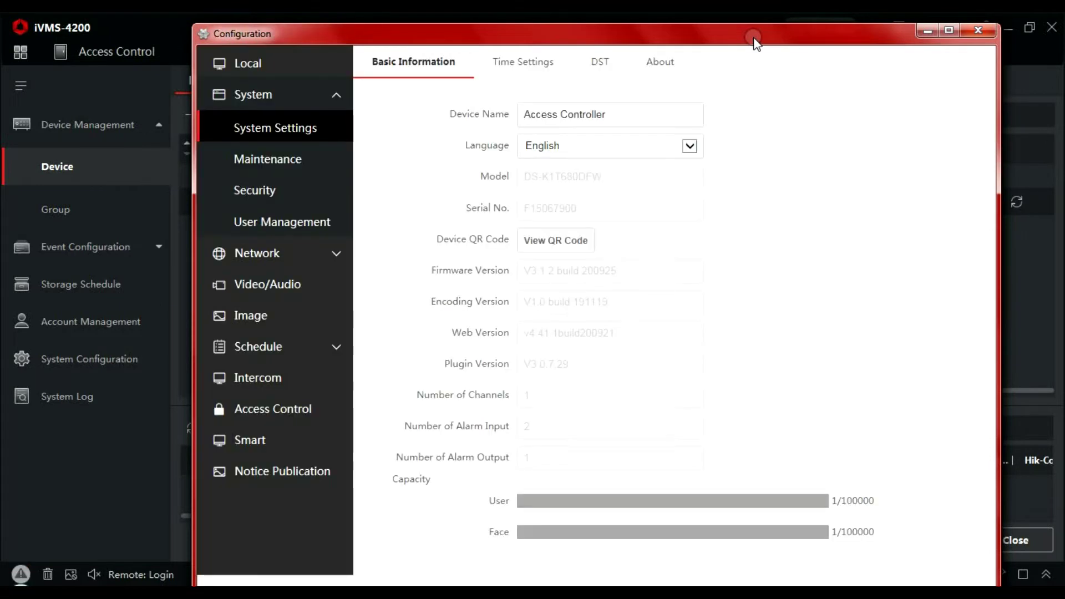
pyautogui.click(271, 407)
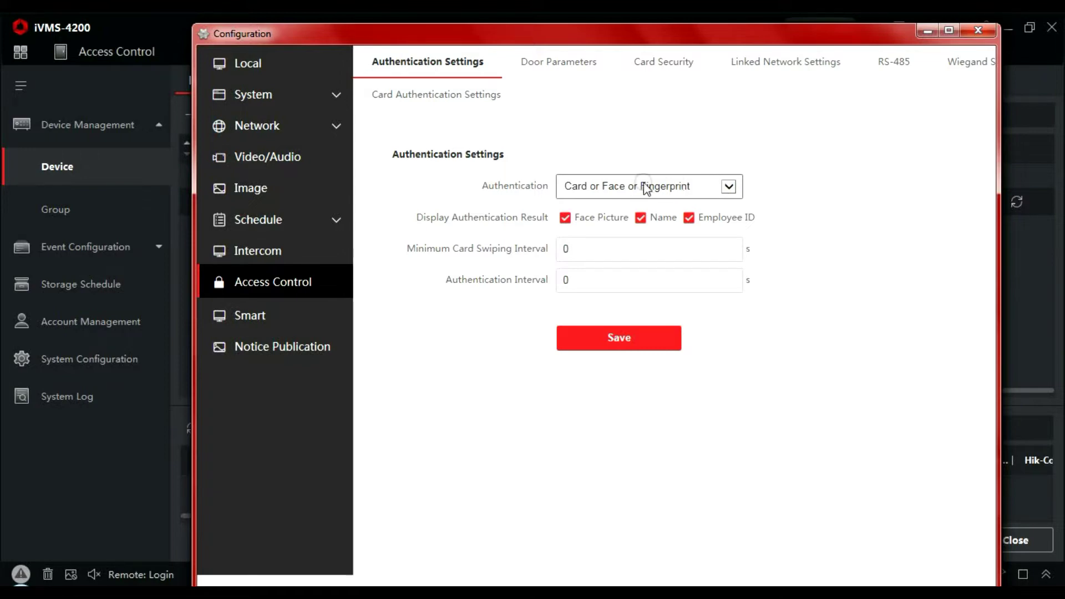
# - Select Card or Face or Fingerprint as the access controller's authentication mode
pyautogui.click(728, 188)
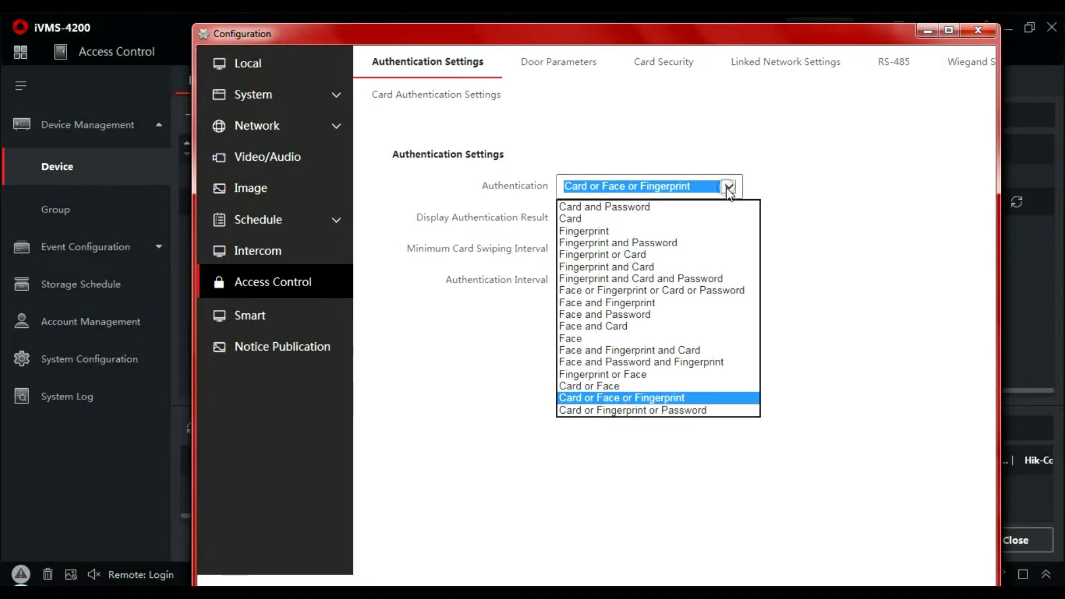
pyautogui.click(667, 230)
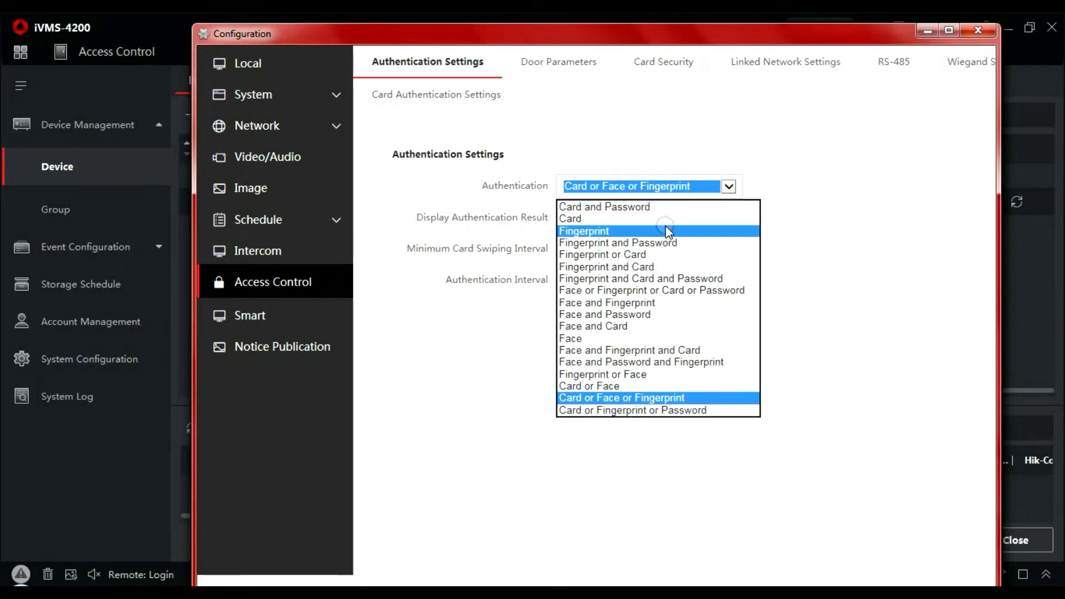
pyautogui.click(689, 399)
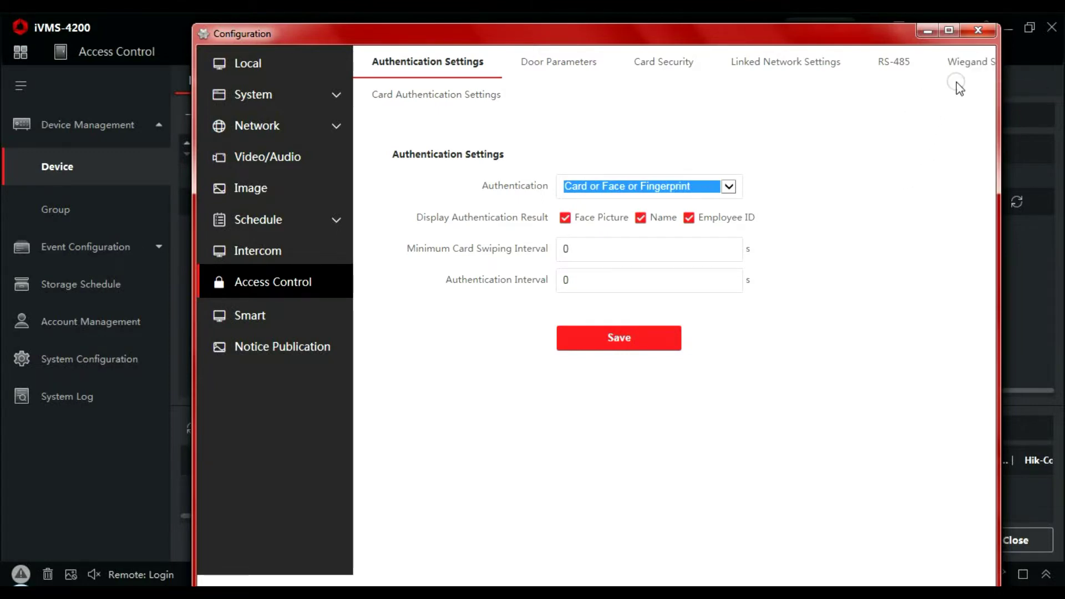
# - Enable Wiegand with direction Output and mode Wiegand 26, save the settings and close the device configuration
pyautogui.click(966, 65)
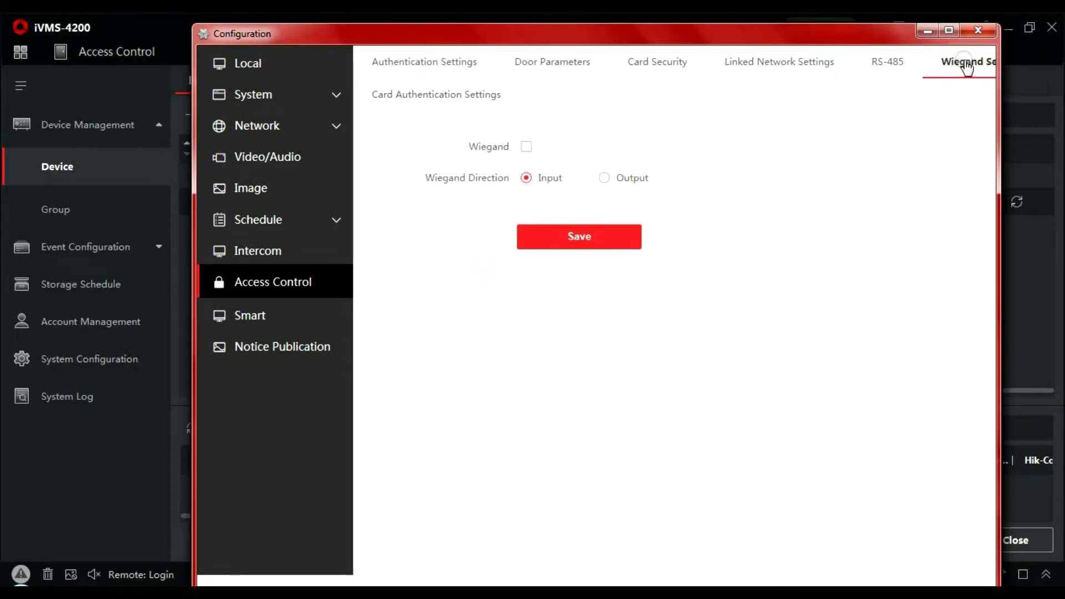
pyautogui.click(526, 147)
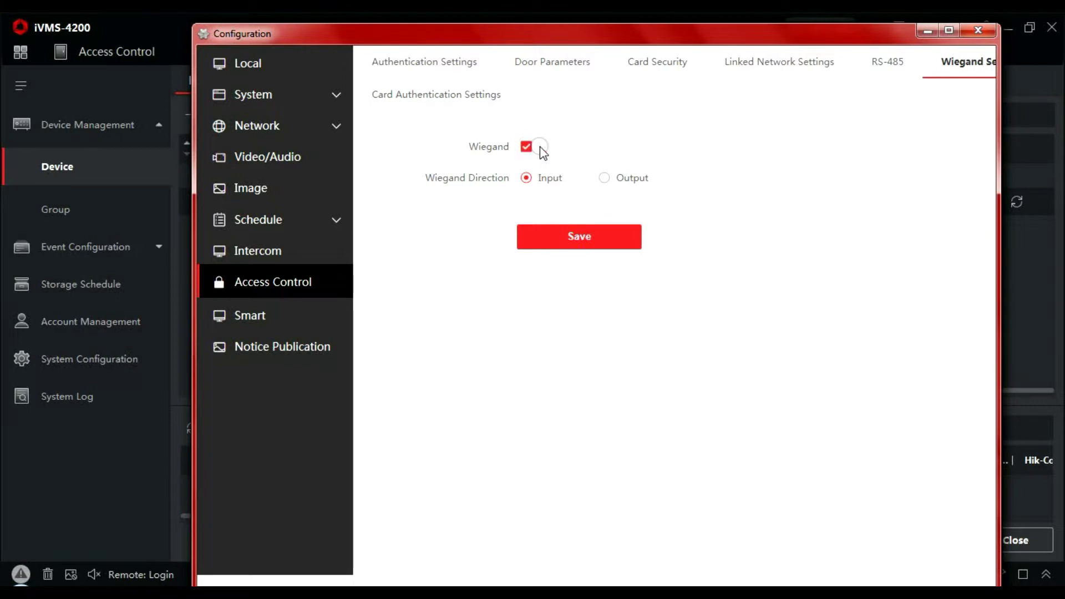
pyautogui.click(644, 177)
pyautogui.click(635, 177)
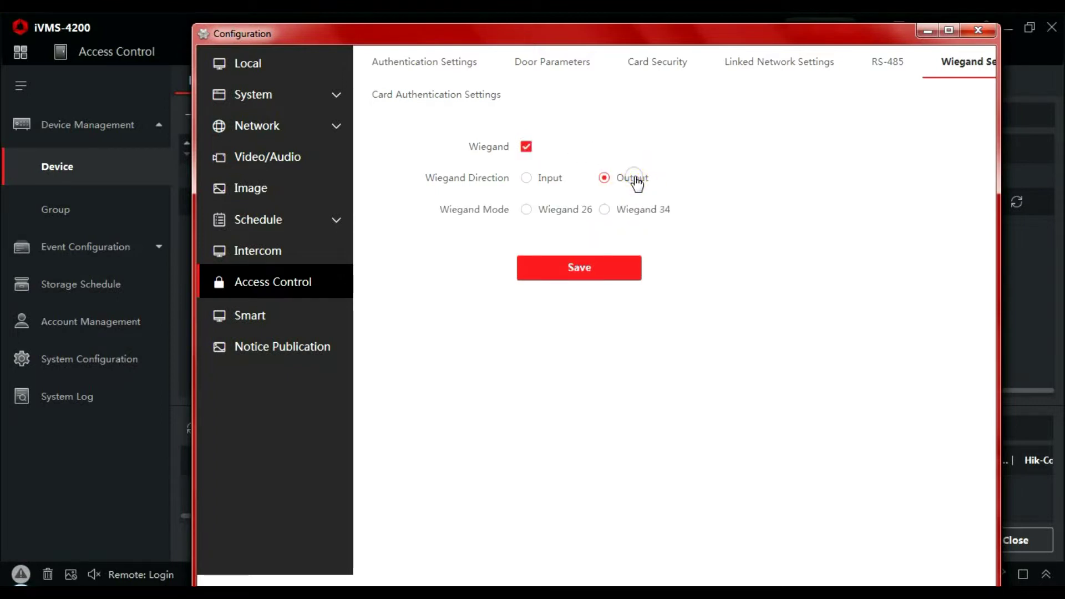
pyautogui.click(563, 210)
pyautogui.click(601, 272)
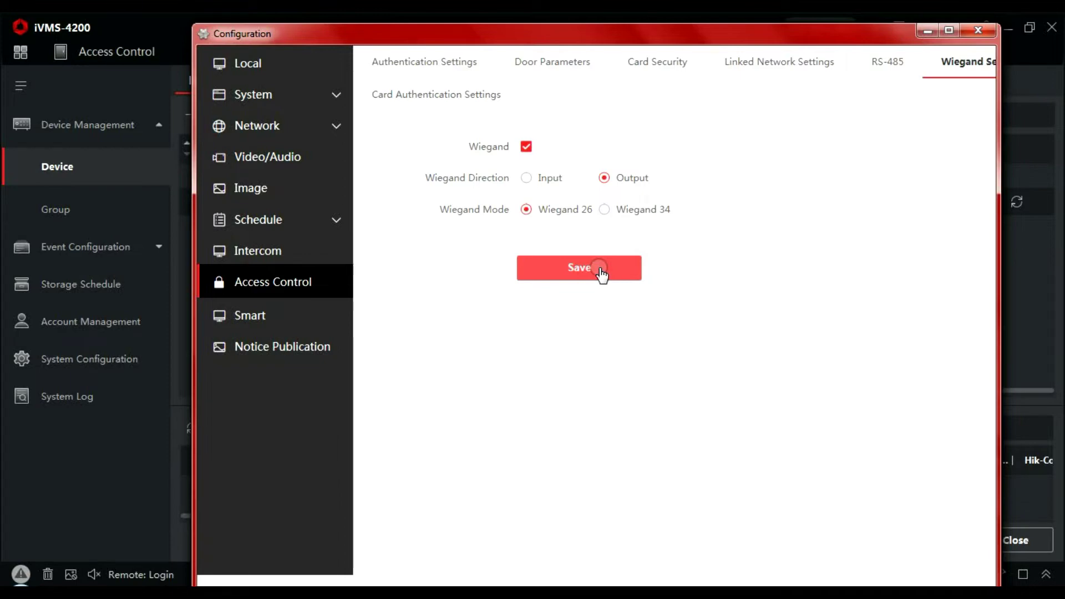
pyautogui.click(977, 32)
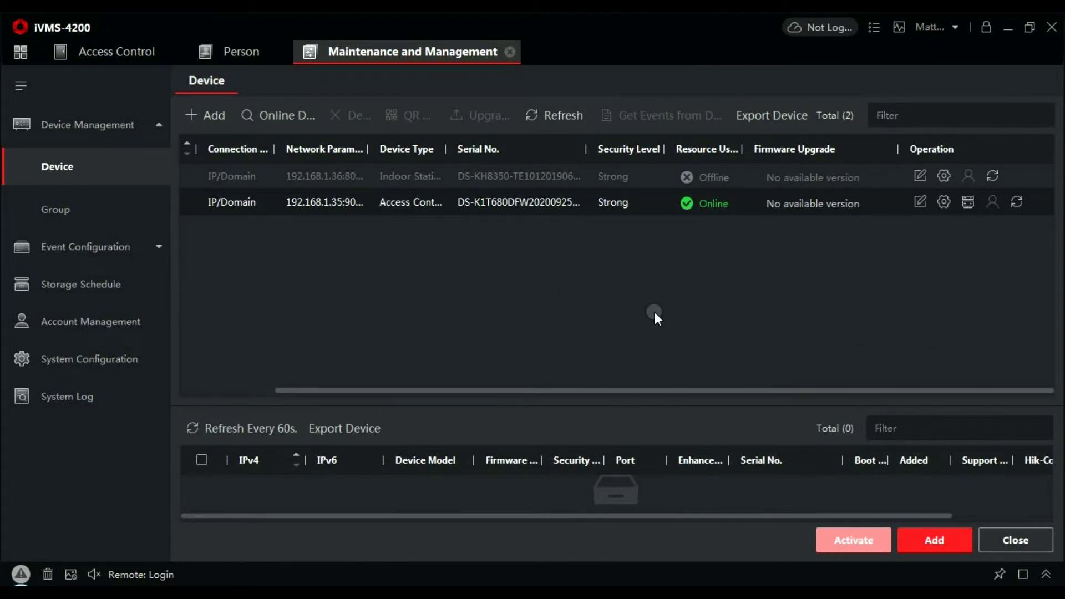
# - Switch to ACTpro Manage and add a user with first and last name, assigned to the Full Access Group
pyautogui.moveTo(402, 580)
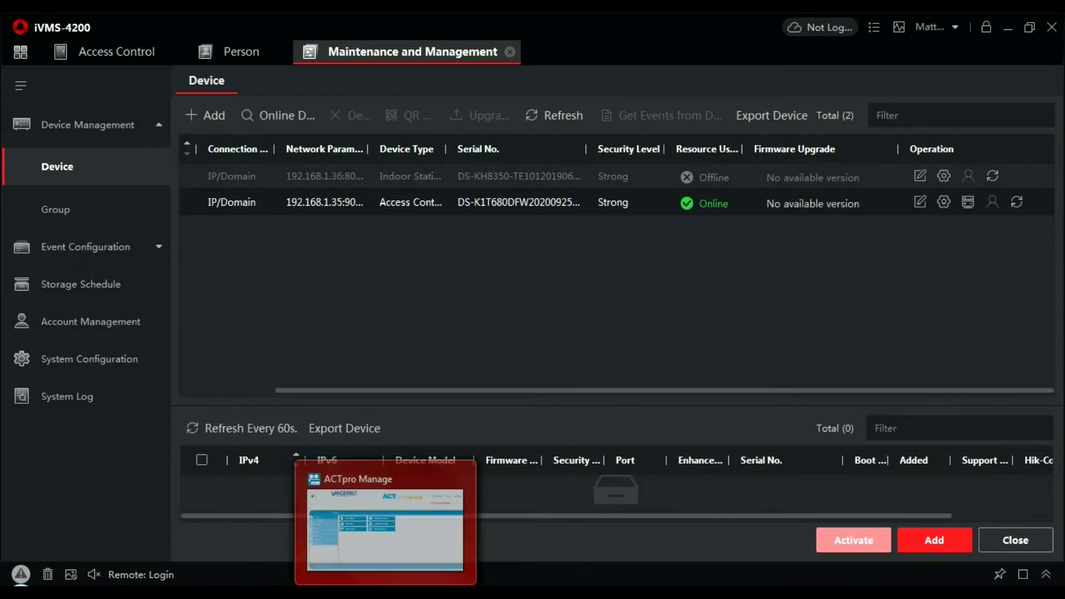
pyautogui.click(385, 522)
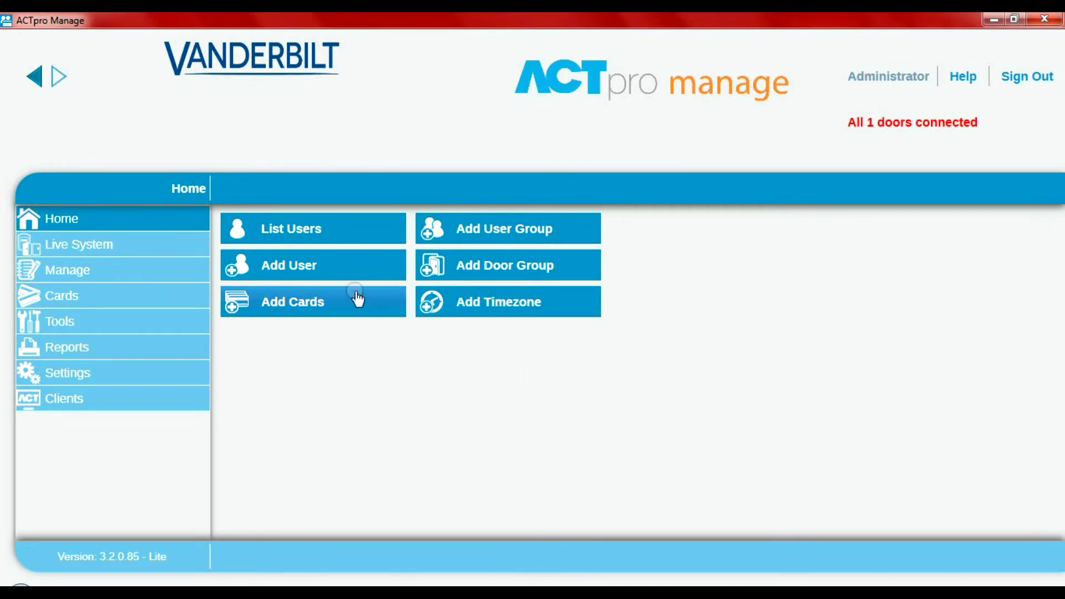
pyautogui.click(350, 266)
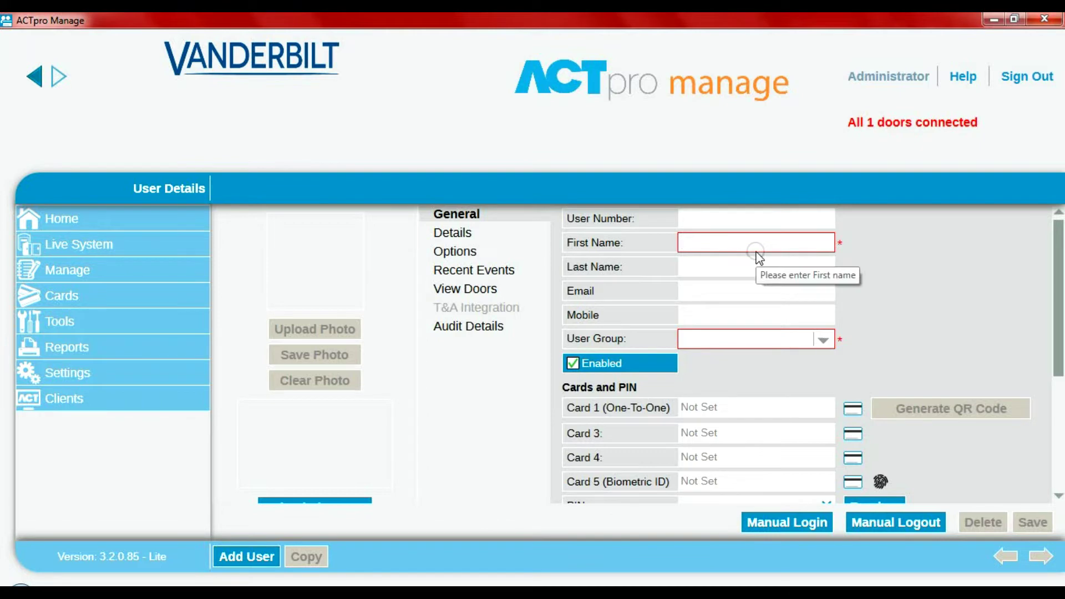
pyautogui.write('a')
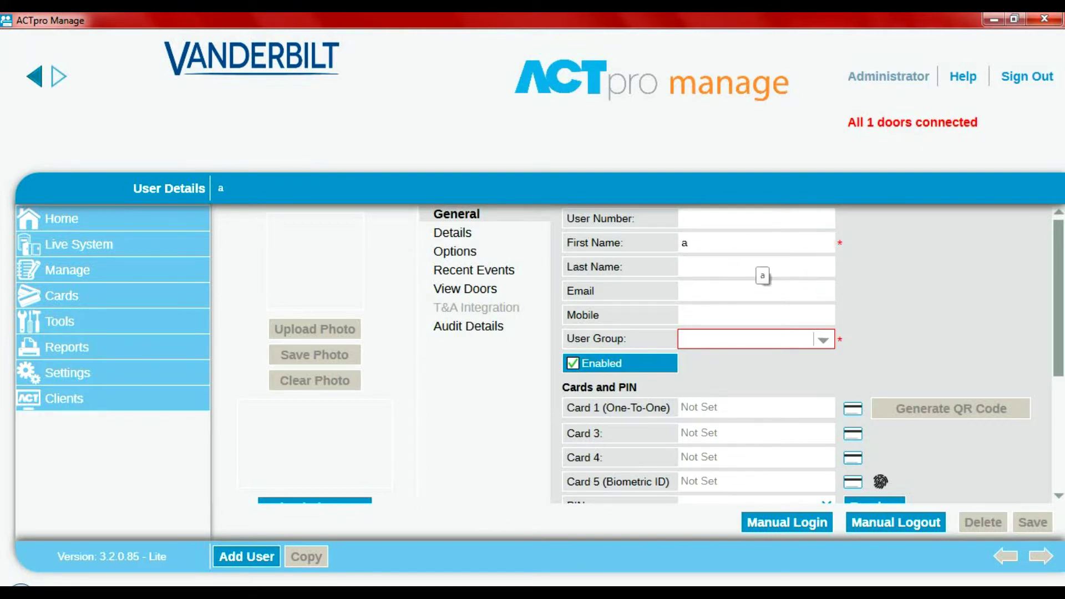
pyautogui.press('BackSpace')
pyautogui.write('ADI')
pyautogui.click(731, 267)
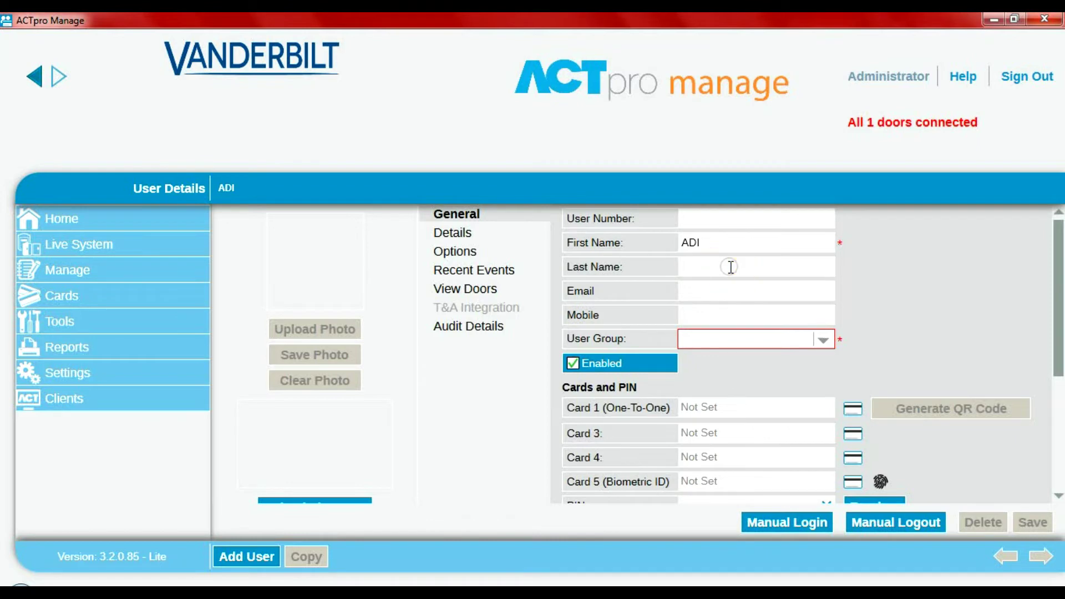
pyautogui.write('RED')
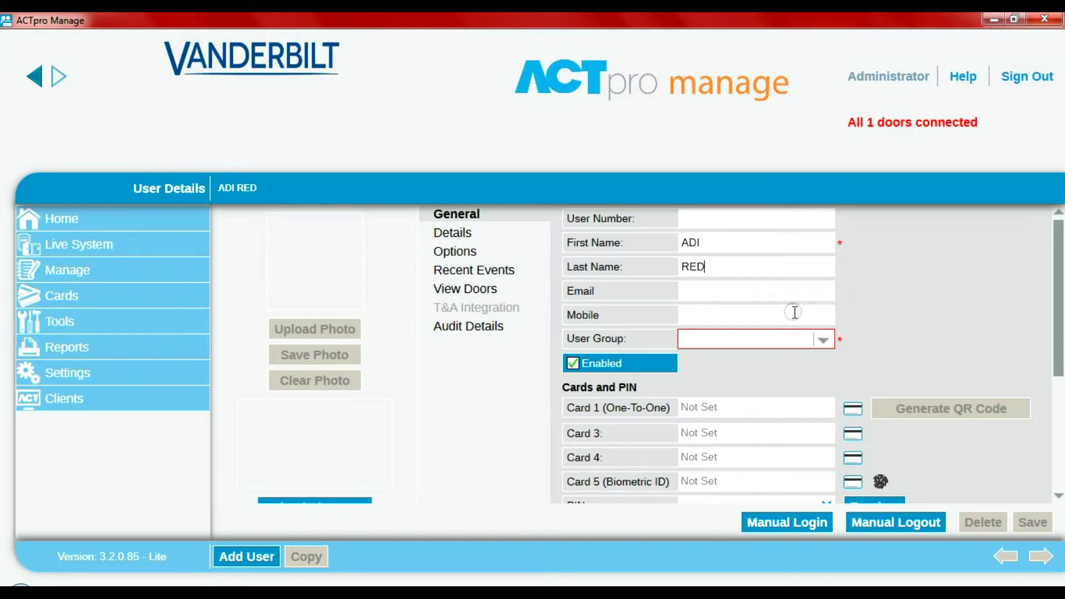
pyautogui.click(825, 339)
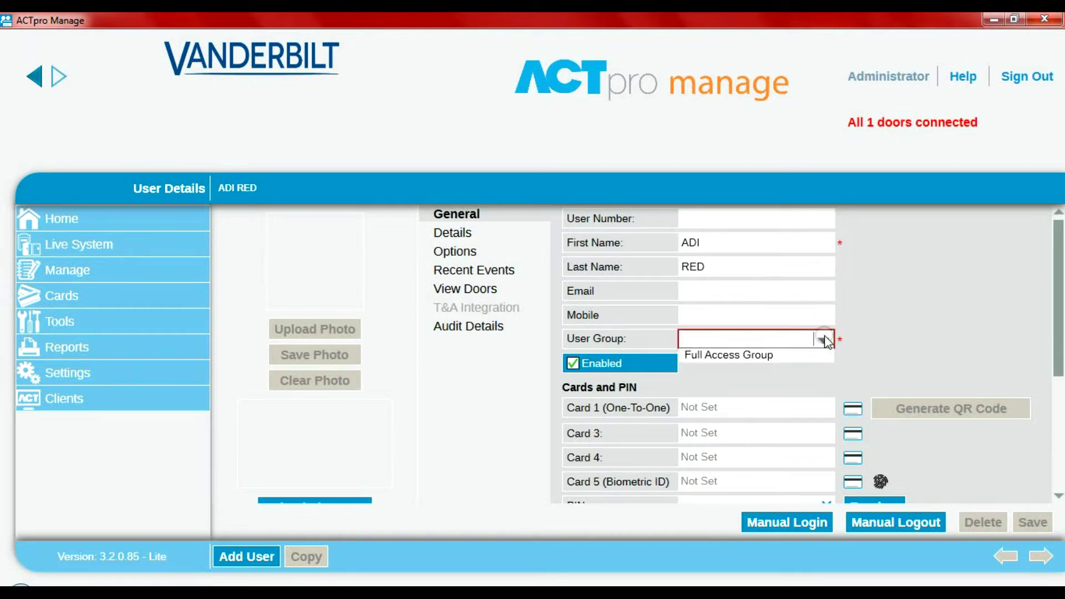
pyautogui.click(795, 356)
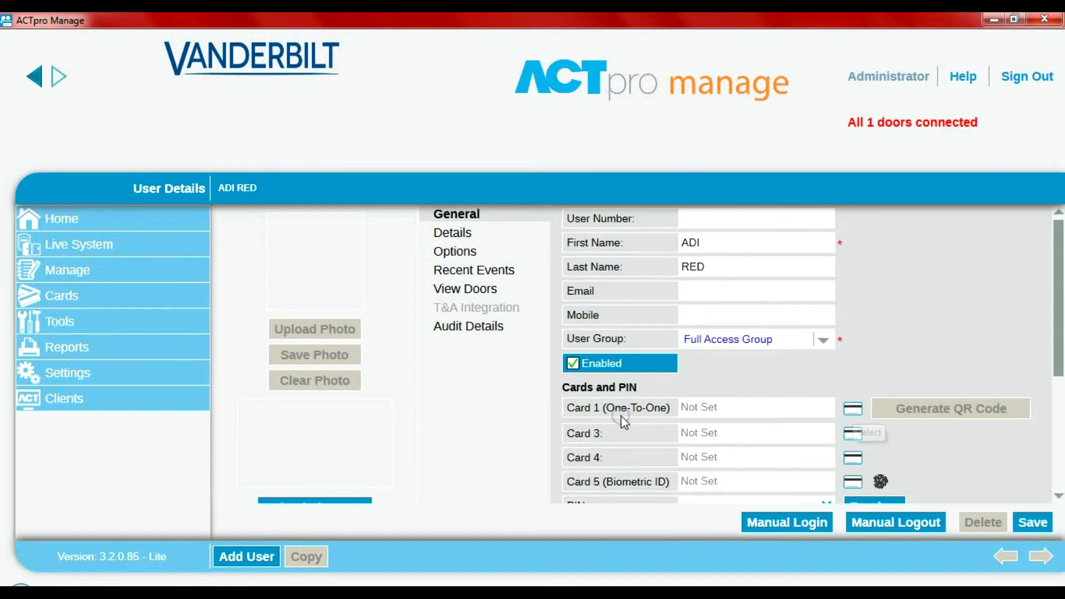
# - Capture the new user's Card 1 number by reading it from DOOR 1 and save it
pyautogui.click(851, 410)
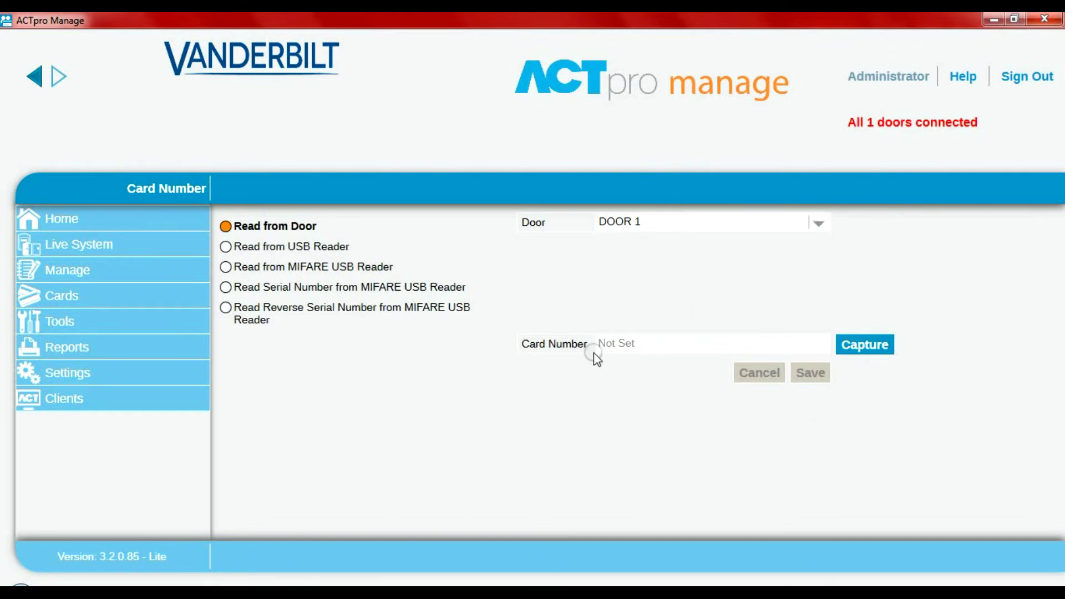
pyautogui.click(881, 350)
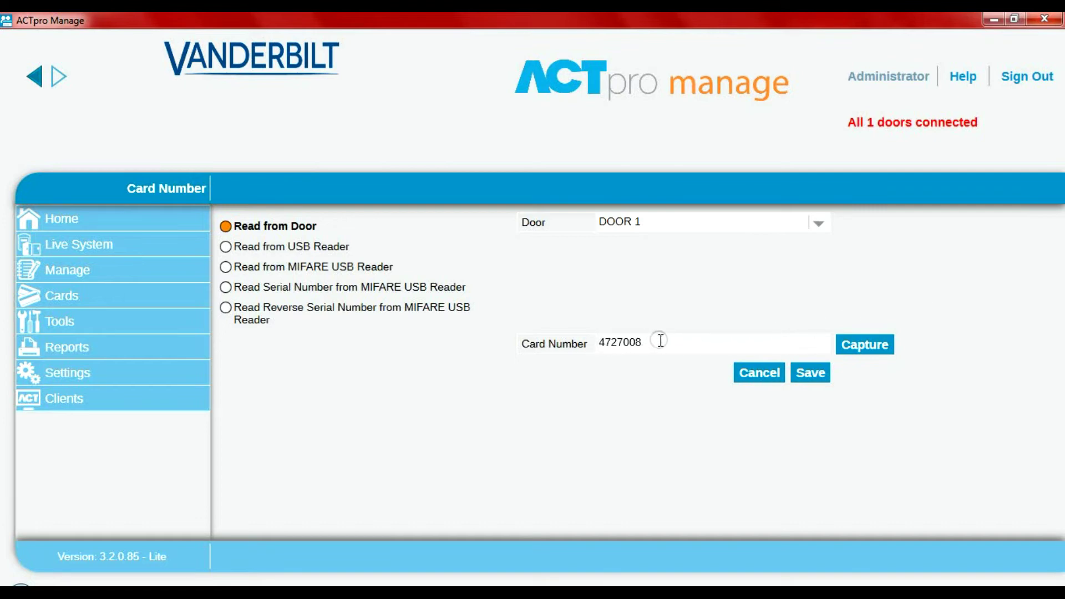
pyautogui.click(822, 382)
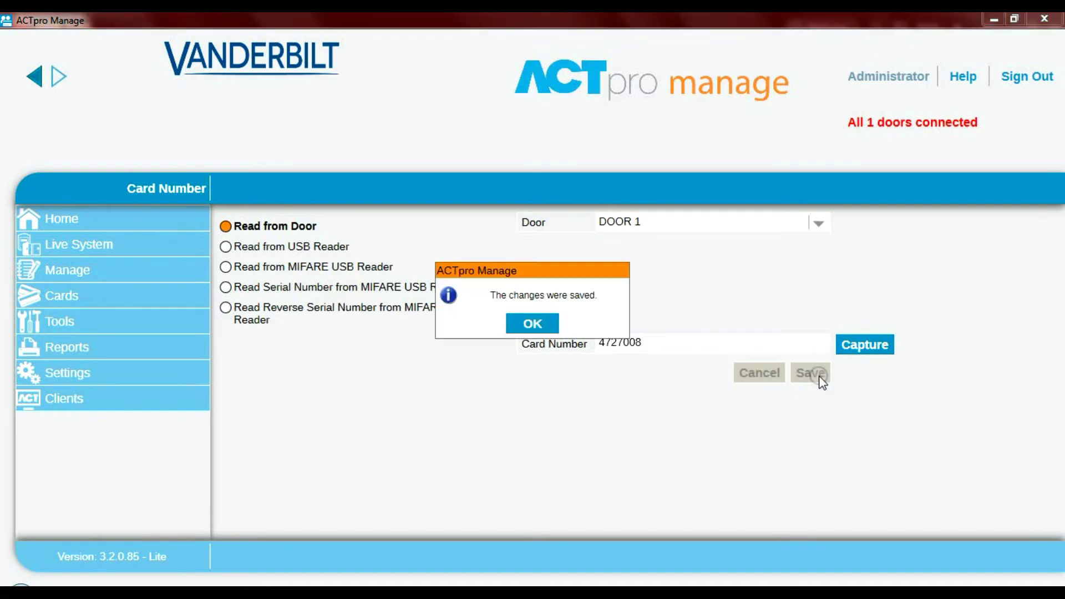
pyautogui.click(536, 325)
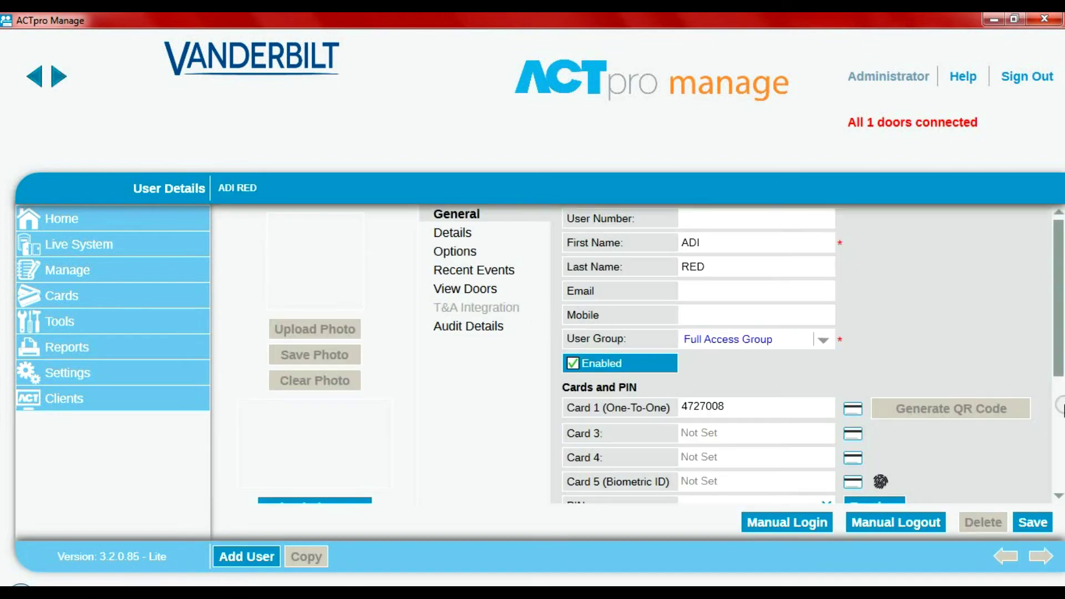
# - Review the new user's remaining card and validity details, save the record and open the Live System view
pyautogui.scroll(-2, 1060, 332)
pyautogui.scroll(-3, 1060, 332)
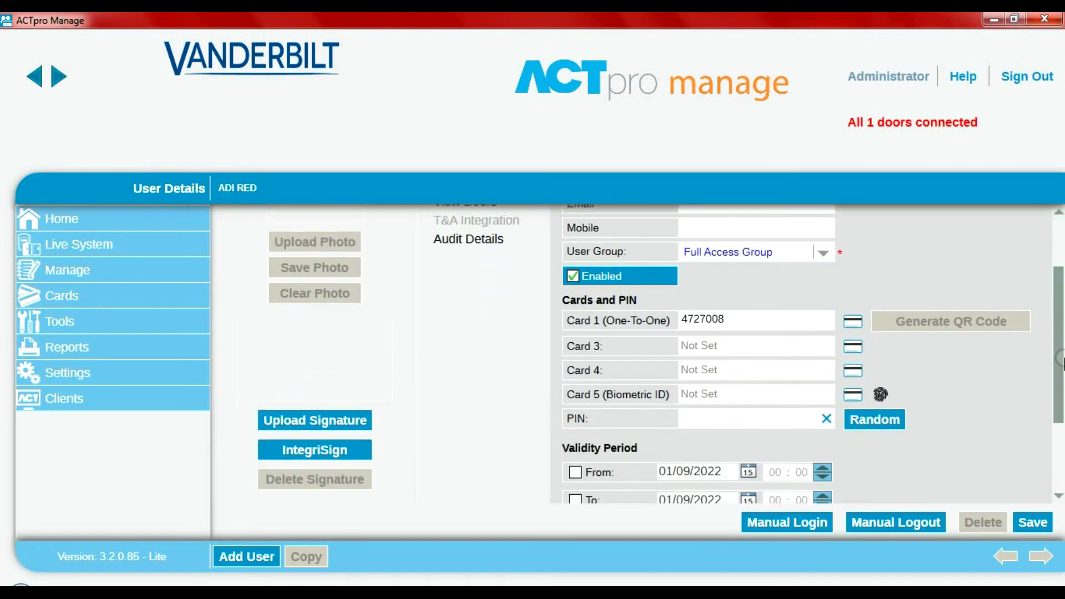
pyautogui.moveTo(1061, 359); pyautogui.dragTo(1061, 410)
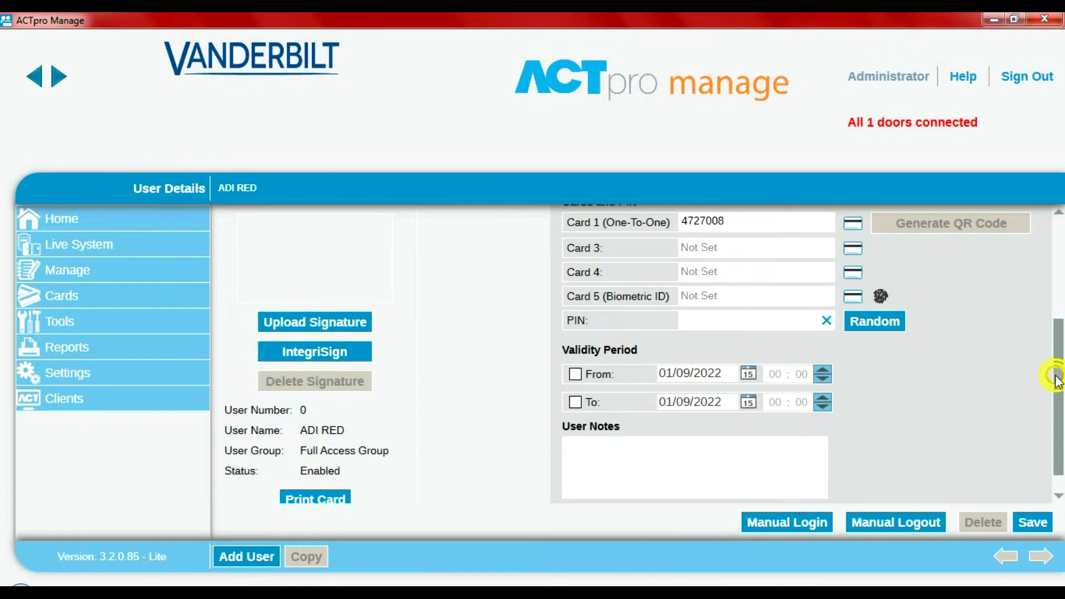
pyautogui.moveTo(1062, 383); pyautogui.dragTo(1060, 252)
pyautogui.scroll(1, 1062, 358)
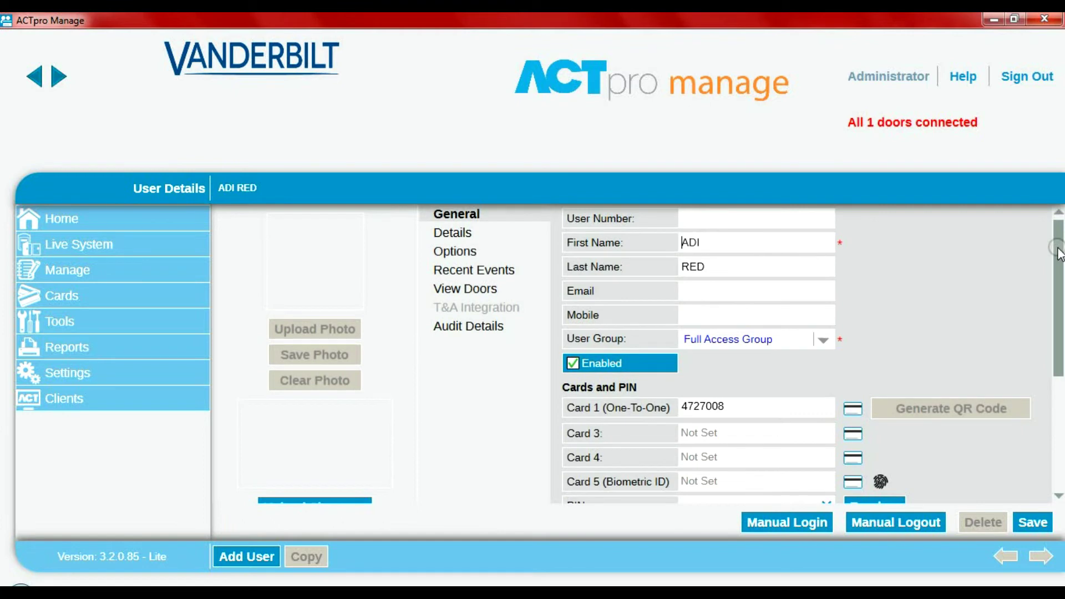
pyautogui.click(1033, 522)
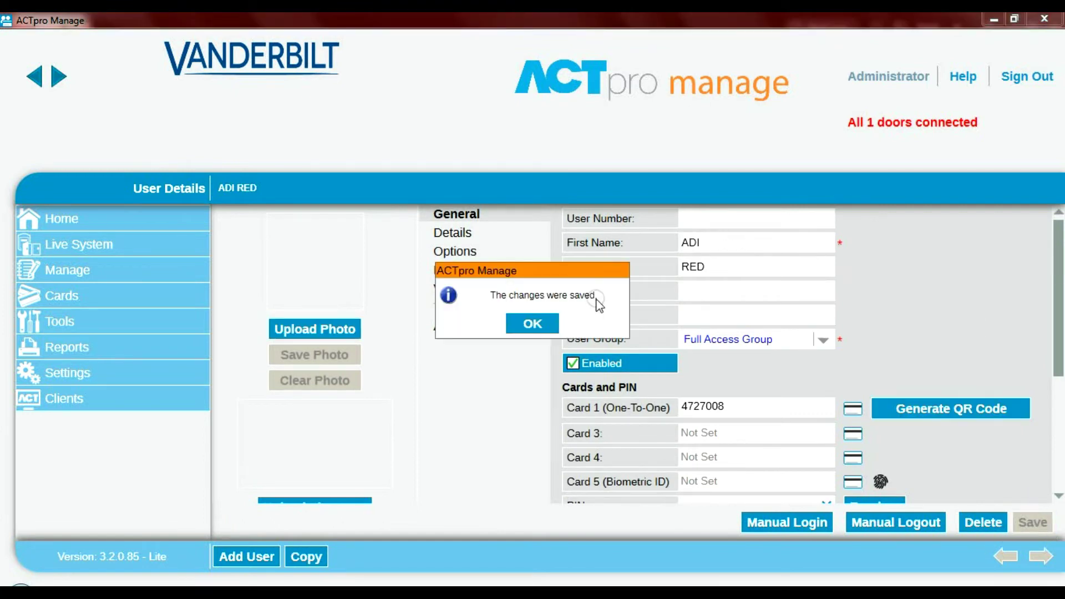
pyautogui.click(533, 325)
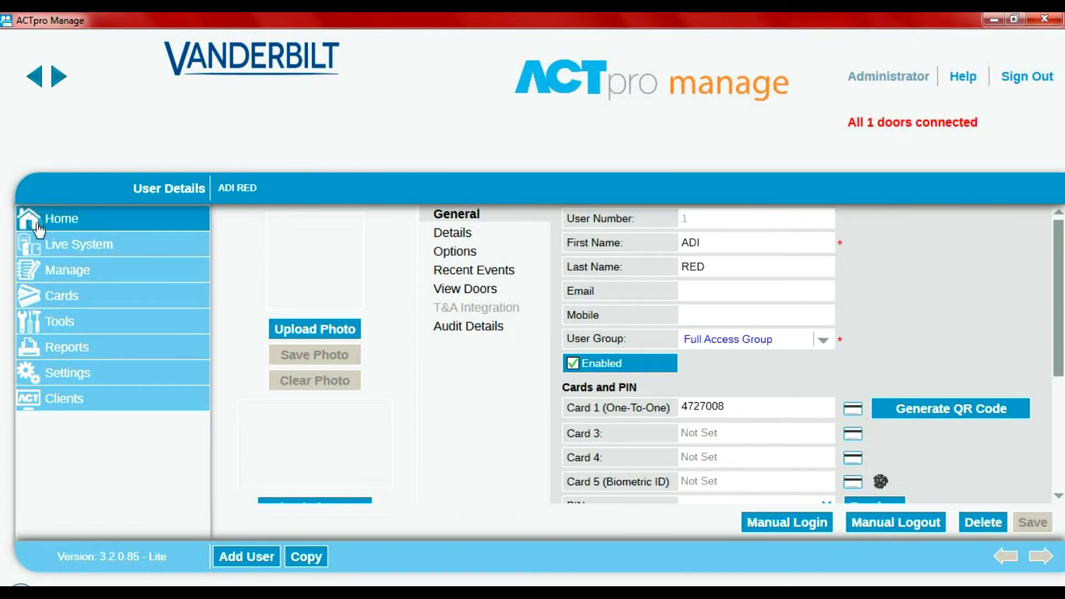
pyautogui.click(79, 238)
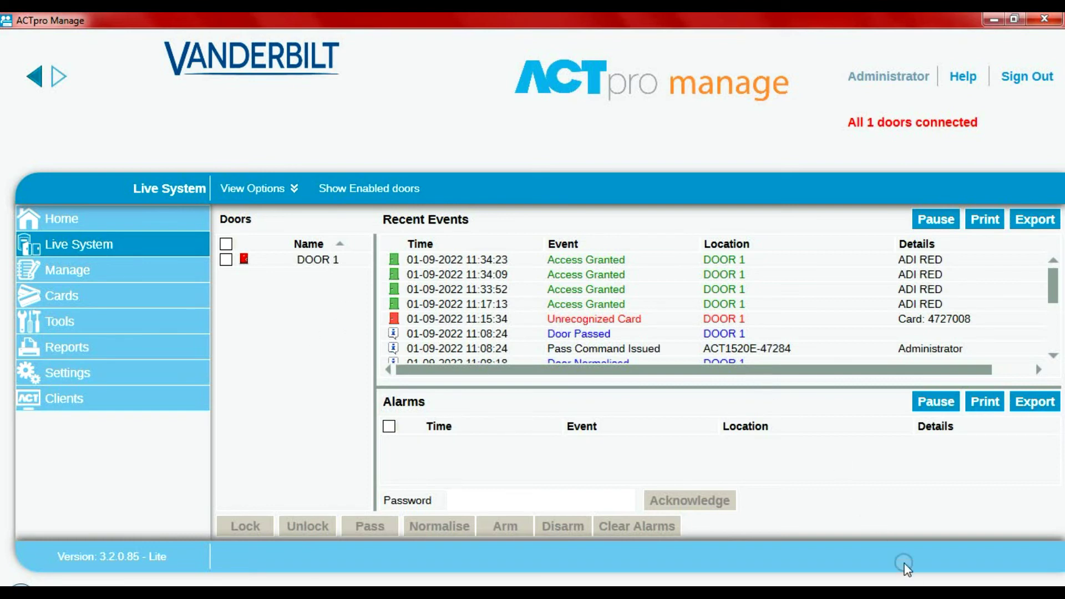
# - Switch to the web browser and examine ADI's Pre-Build & Config page, from its services list to the contact details
pyautogui.click(920, 585)
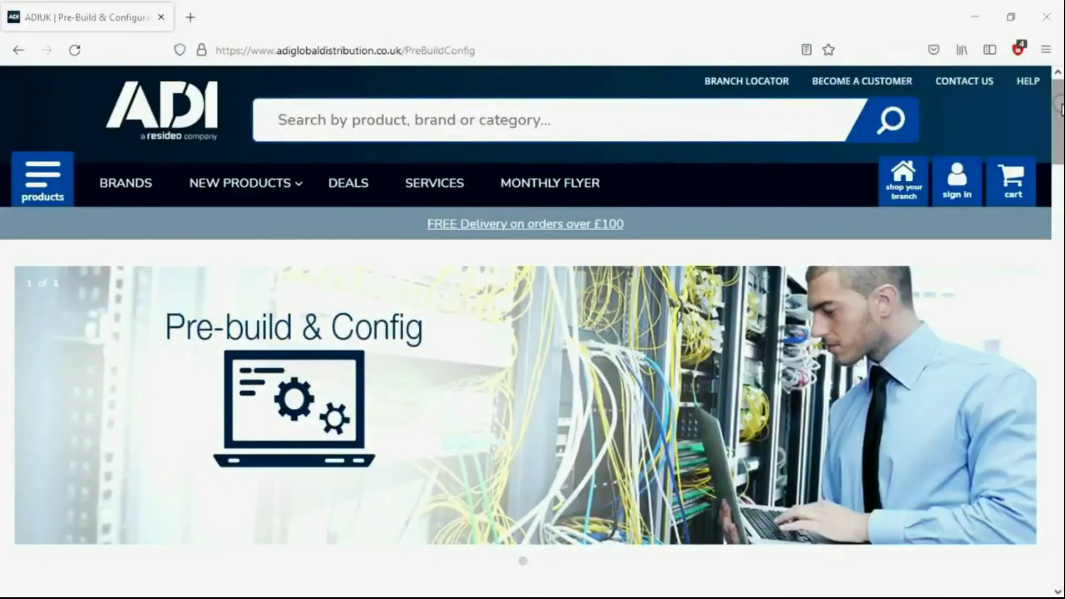
pyautogui.moveTo(1057, 105); pyautogui.dragTo(1060, 253)
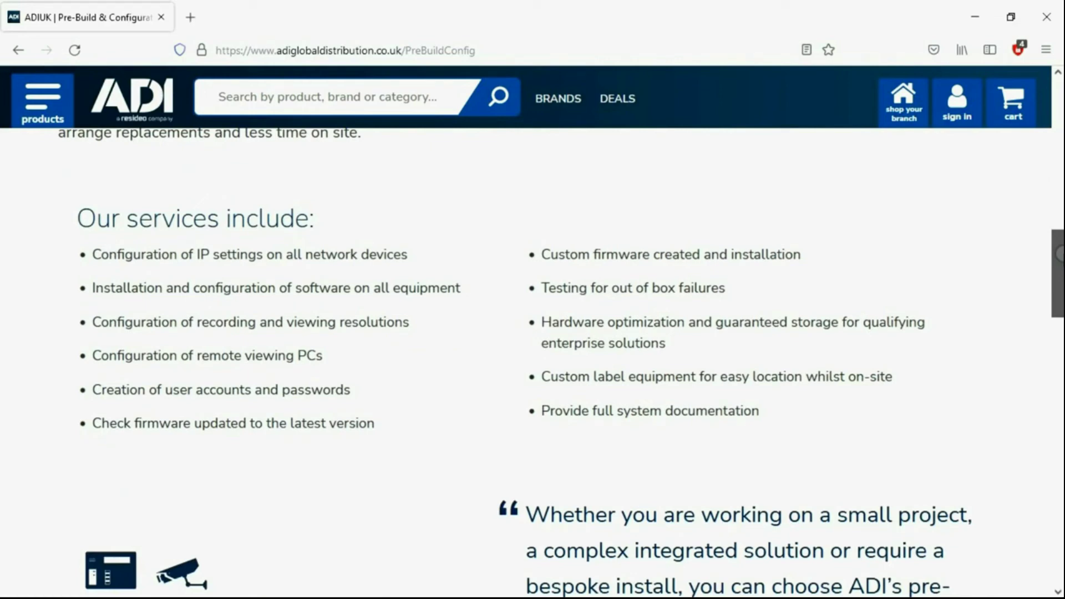
pyautogui.moveTo(1060, 253); pyautogui.dragTo(1060, 435)
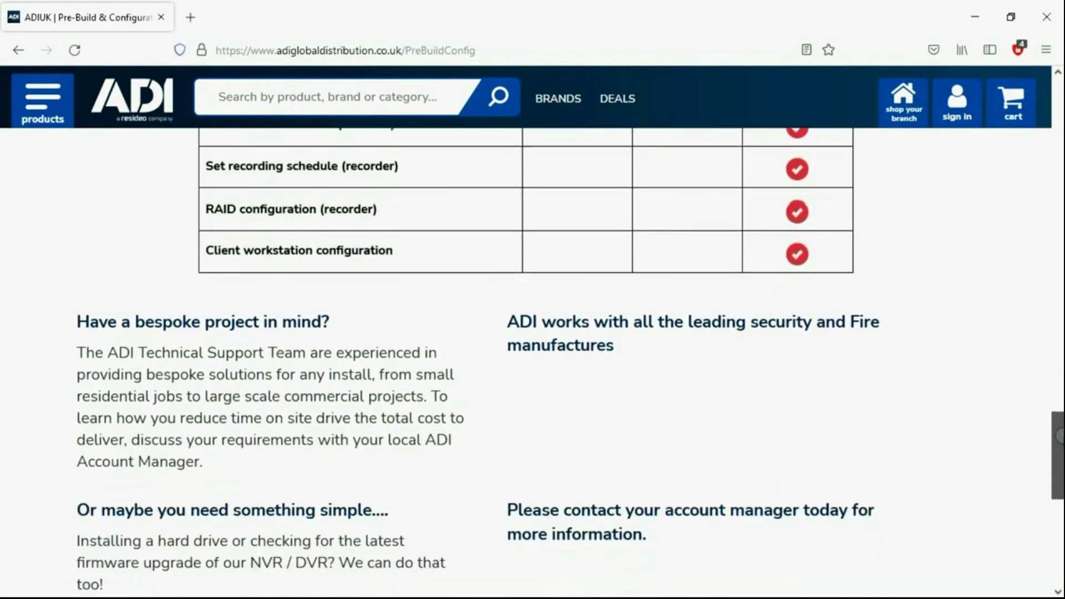
pyautogui.moveTo(1059, 435); pyautogui.dragTo(1060, 469)
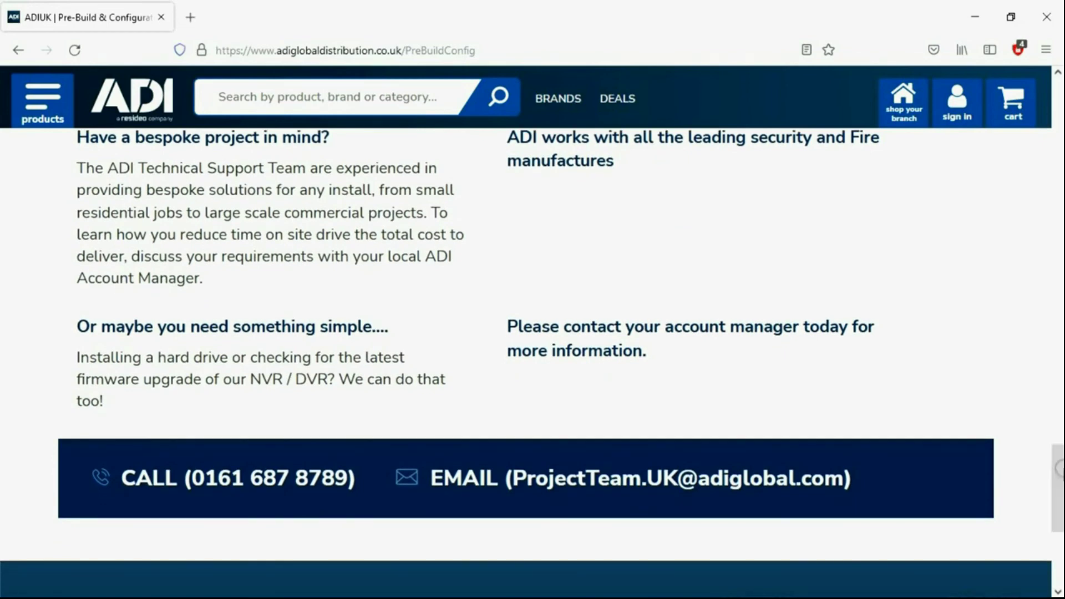